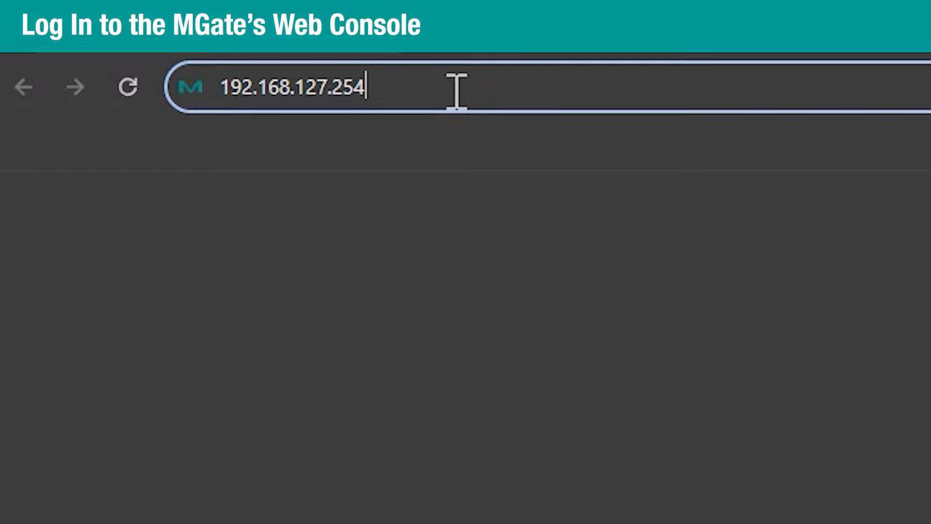
Create the 'admin' account with a password and matching confirmation
{"action": "key", "text": "Return"}
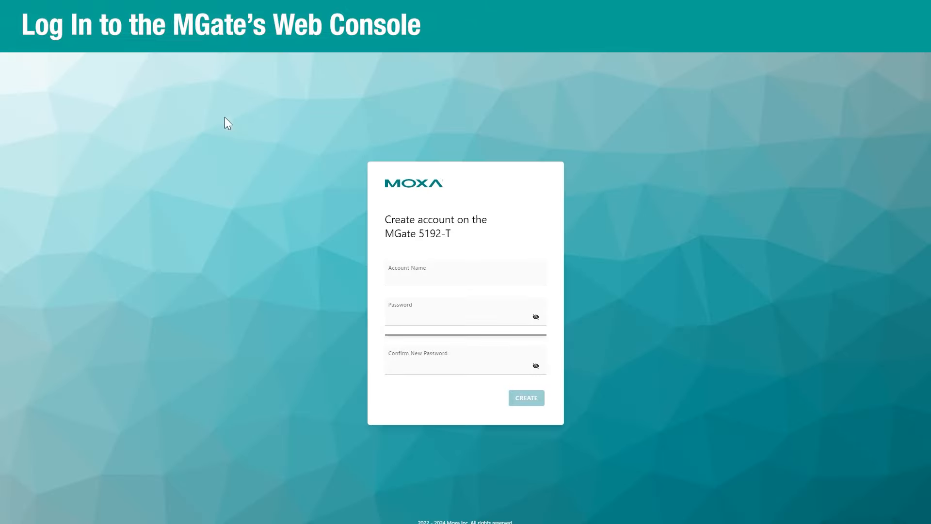
{"action": "left_click", "coordinate": [414, 274]}
{"action": "type", "text": "admin"}
{"action": "left_click", "coordinate": [412, 315]}
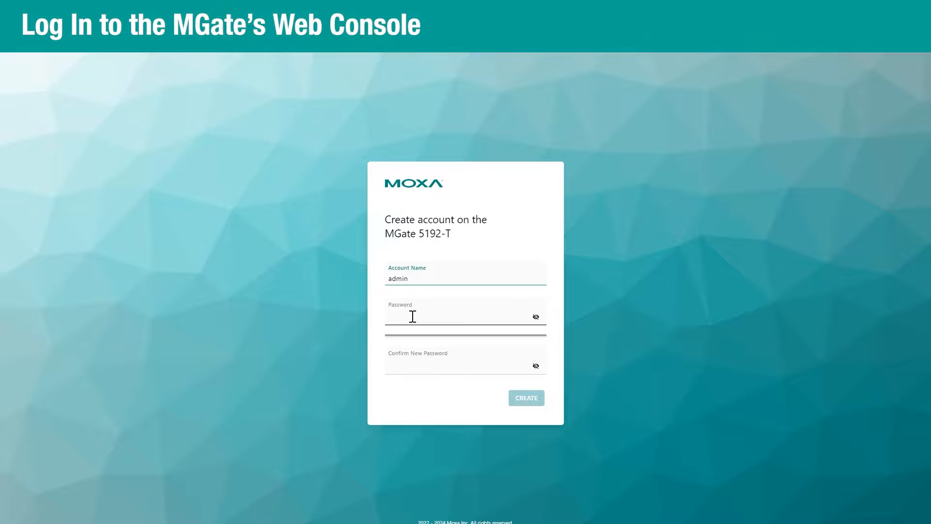
{"action": "type", "text": "********"}
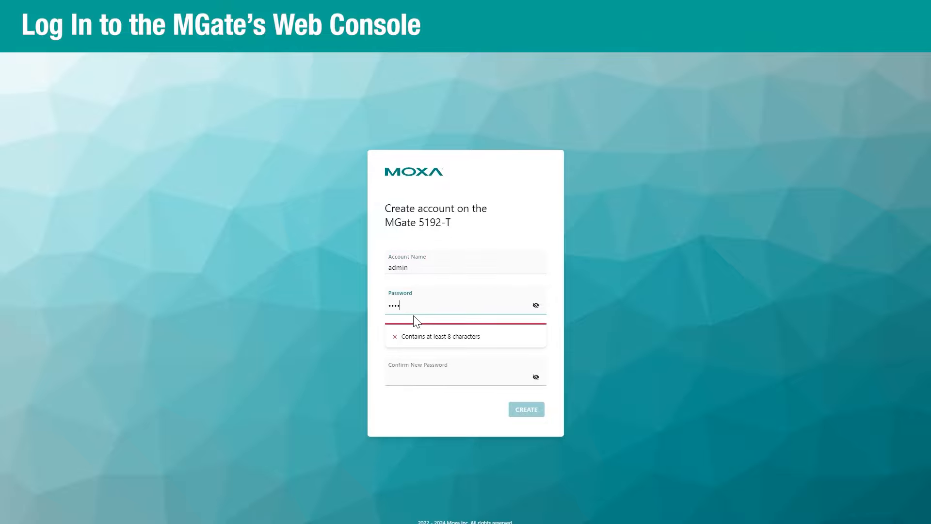
{"action": "left_click", "coordinate": [408, 377]}
{"action": "type", "text": "********"}
{"action": "left_click", "coordinate": [514, 397]}
Log in as admin with the new password and dismiss the welcome message
{"action": "left_click", "coordinate": [407, 304]}
{"action": "type", "text": "admin"}
{"action": "key", "text": "Tab"}
{"action": "type", "text": "********"}
{"action": "left_click", "coordinate": [527, 373]}
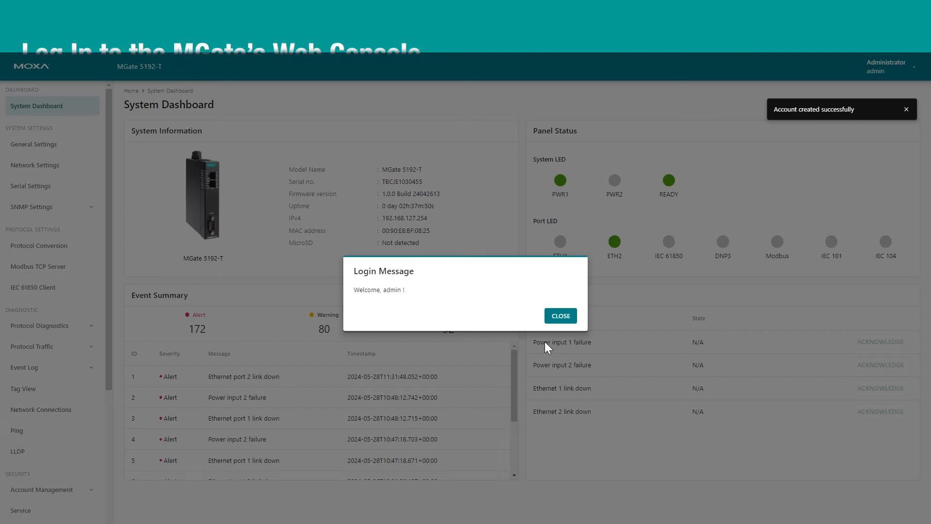
{"action": "left_click", "coordinate": [559, 374]}
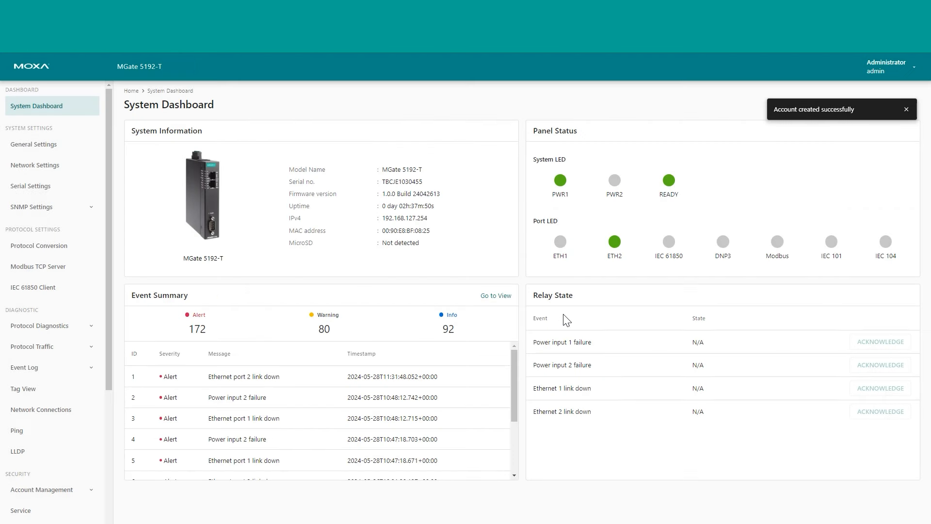
Change the gateway IP address to 192.168.126.254, save, and restart the gateway
{"action": "left_click", "coordinate": [44, 171]}
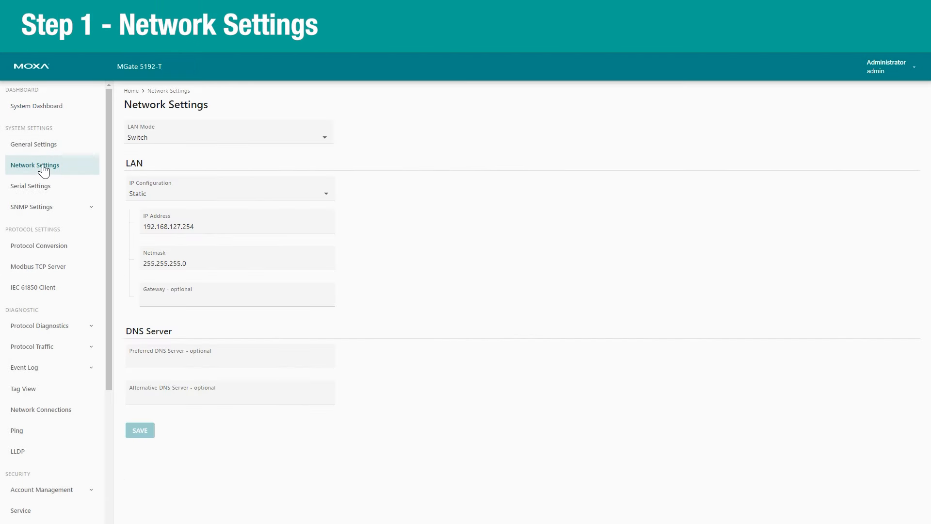
{"action": "left_click", "coordinate": [180, 226]}
{"action": "key", "text": "BackSpace"}
{"action": "type", "text": "6"}
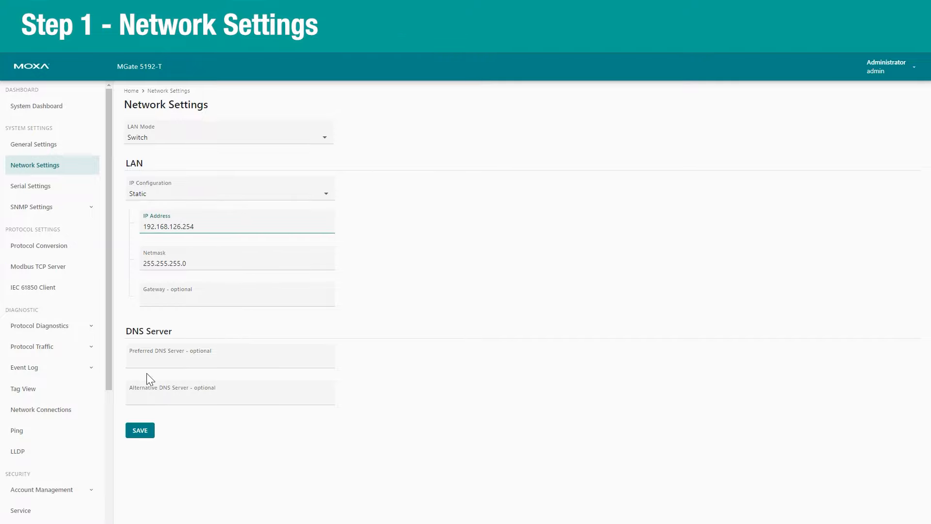
{"action": "left_click", "coordinate": [144, 431]}
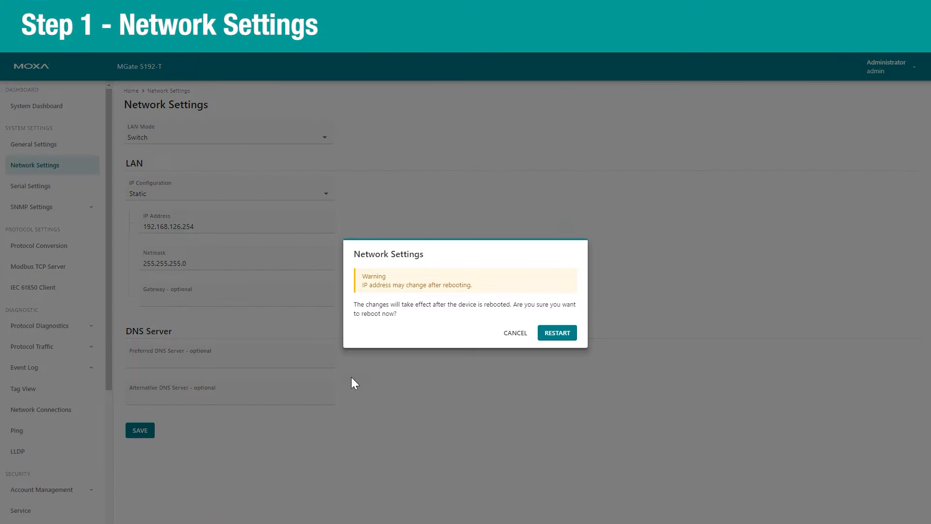
{"action": "left_click", "coordinate": [572, 334]}
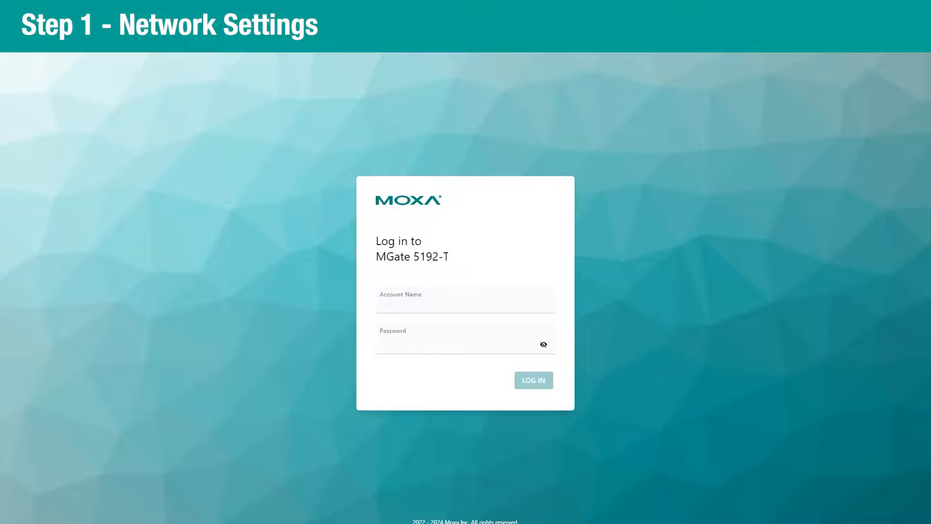
Log back in as admin with the account password and dismiss the login message
{"action": "left_click", "coordinate": [438, 306]}
{"action": "type", "text": "admin"}
{"action": "key", "text": "Tab"}
{"action": "type", "text": "moxa"}
{"action": "key", "text": "Return"}
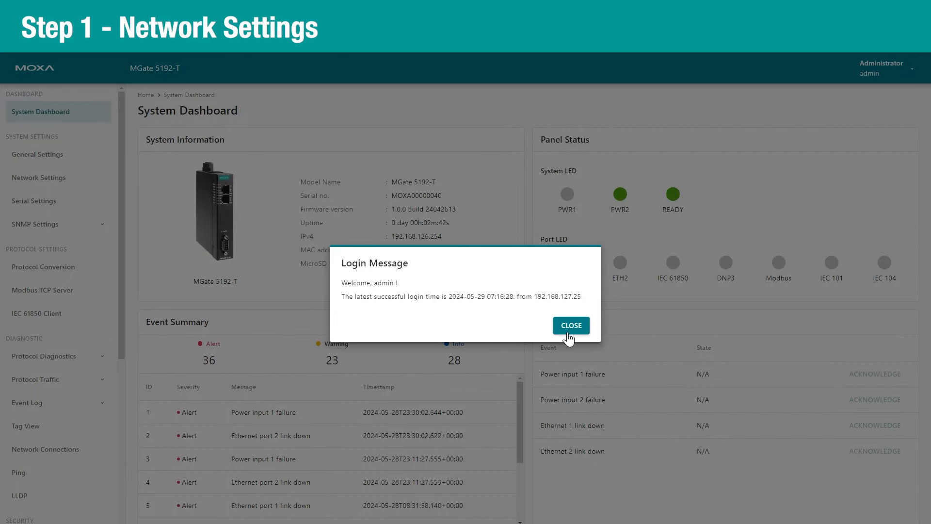
{"action": "left_click", "coordinate": [575, 328]}
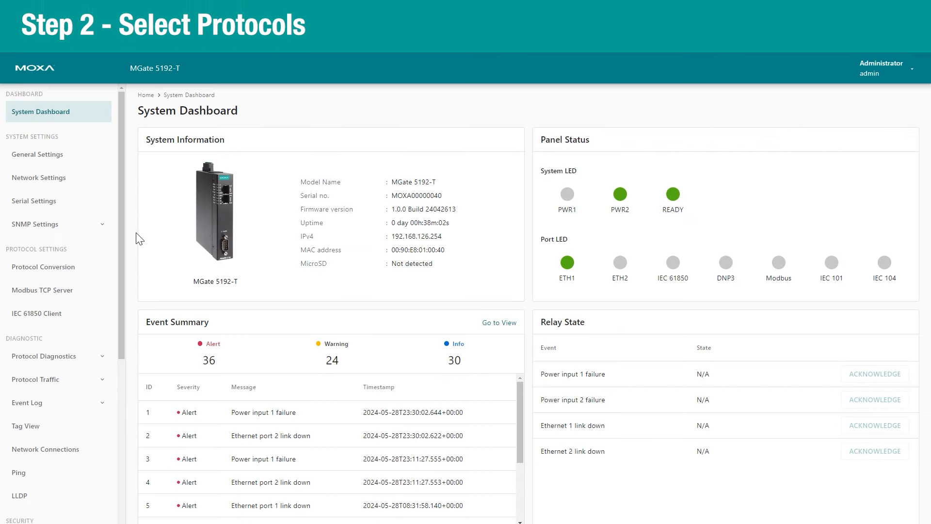
Set the conversion to Modbus TCP Client north and IEC 61850 Server edge, then apply it
{"action": "left_click", "coordinate": [79, 276]}
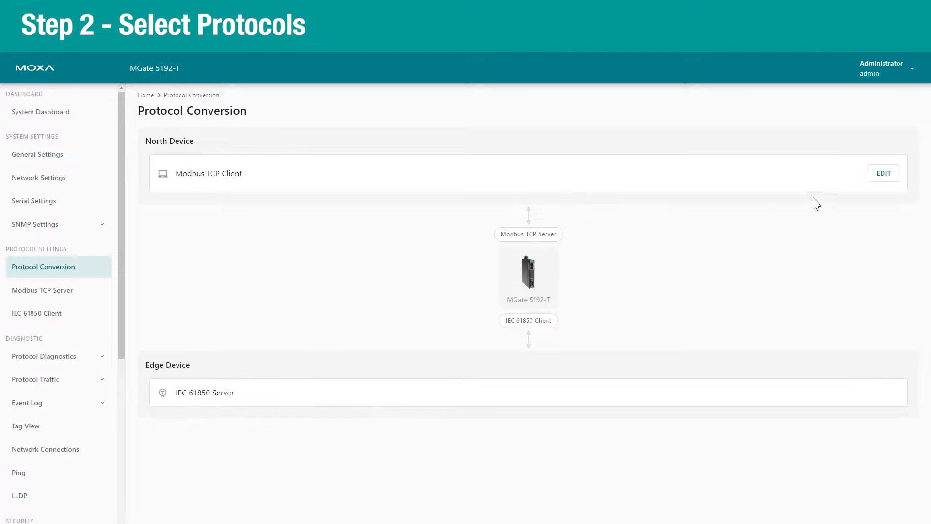
{"action": "left_click", "coordinate": [897, 184]}
{"action": "left_click", "coordinate": [491, 268]}
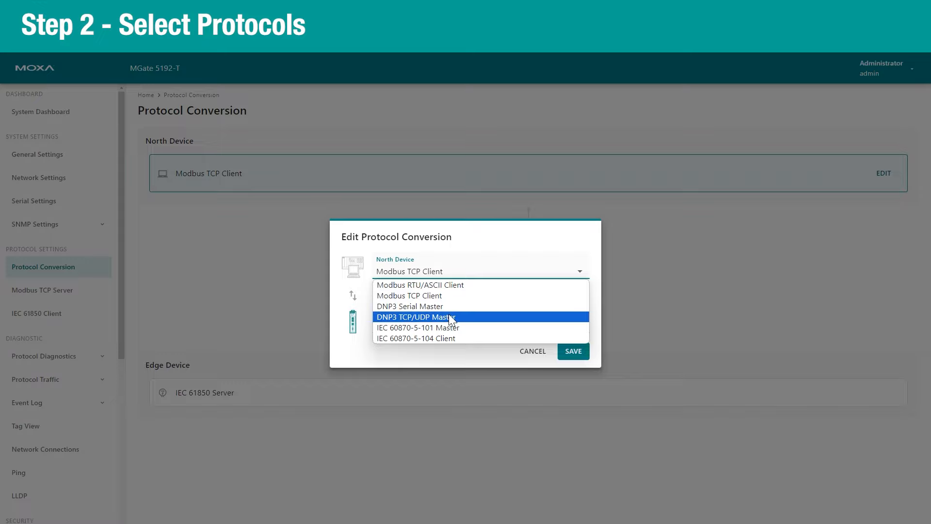
{"action": "left_click", "coordinate": [450, 351]}
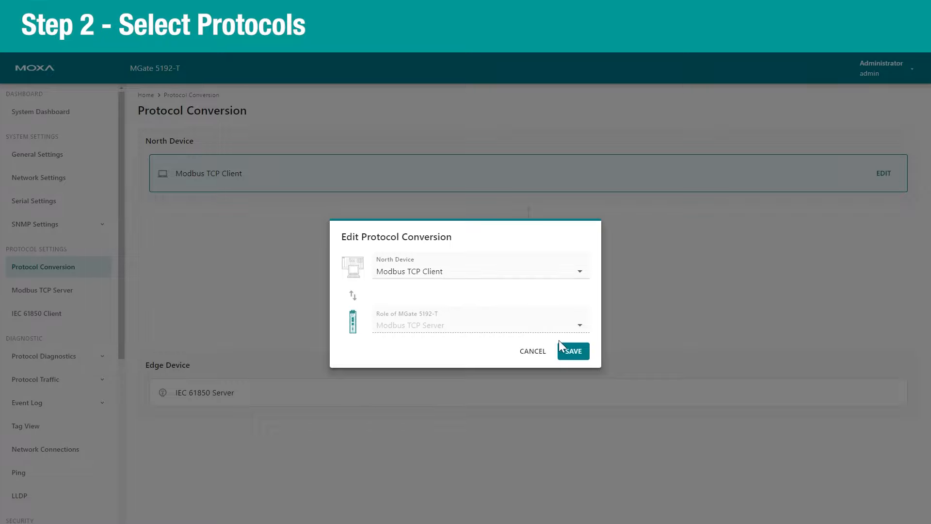
{"action": "left_click", "coordinate": [573, 352]}
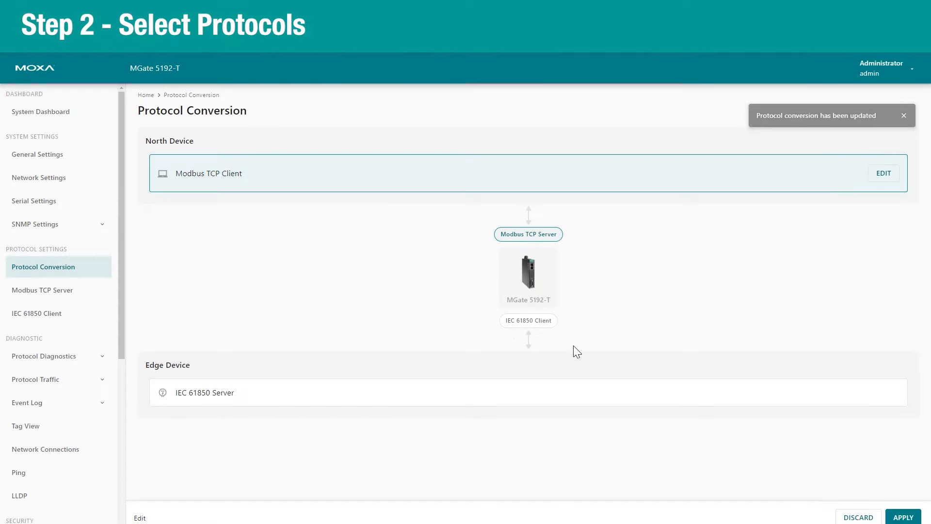
{"action": "left_click", "coordinate": [910, 518]}
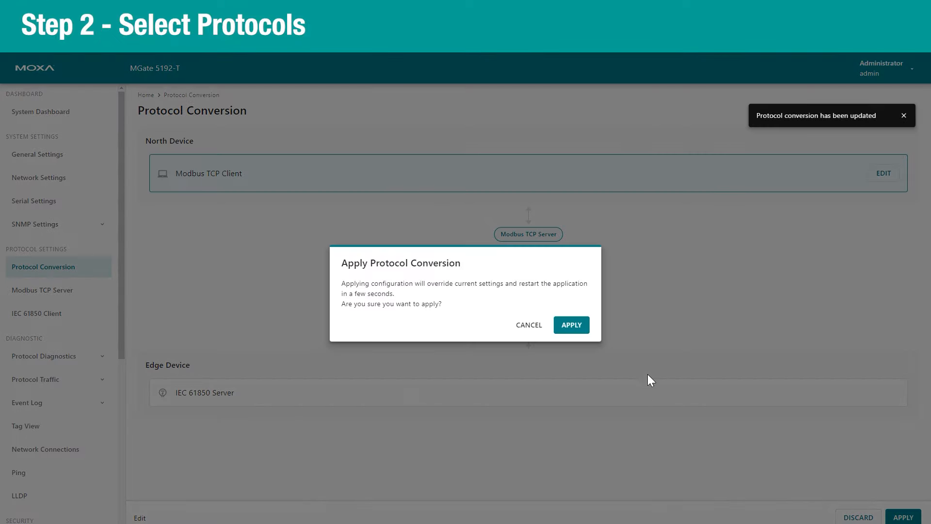
{"action": "left_click", "coordinate": [566, 324]}
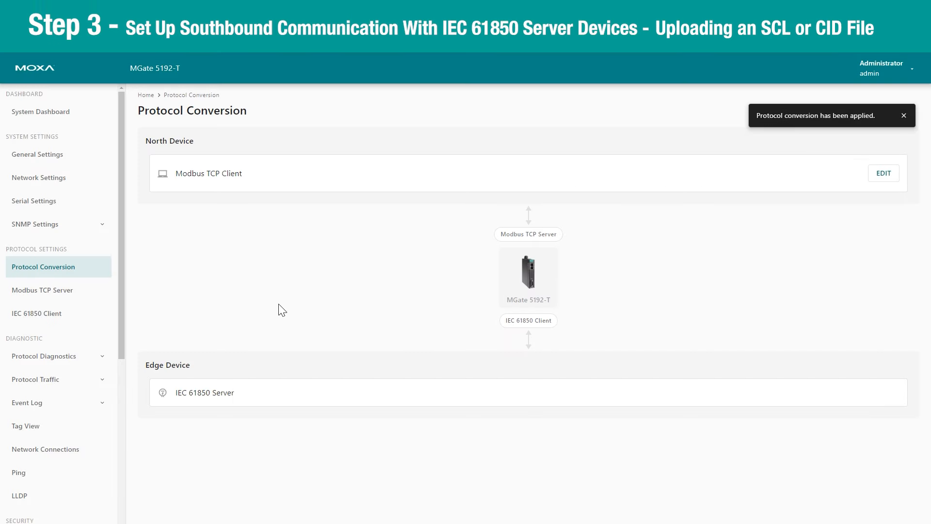
Add a new IEC 61850 server and upload IED_Field Site_2.cid as its SCL file
{"action": "left_click", "coordinate": [85, 316]}
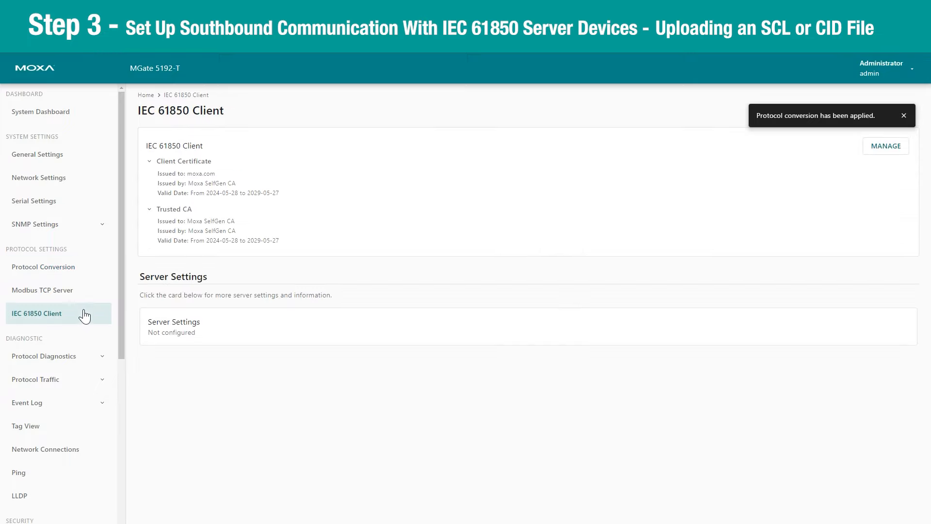
{"action": "left_click", "coordinate": [169, 333]}
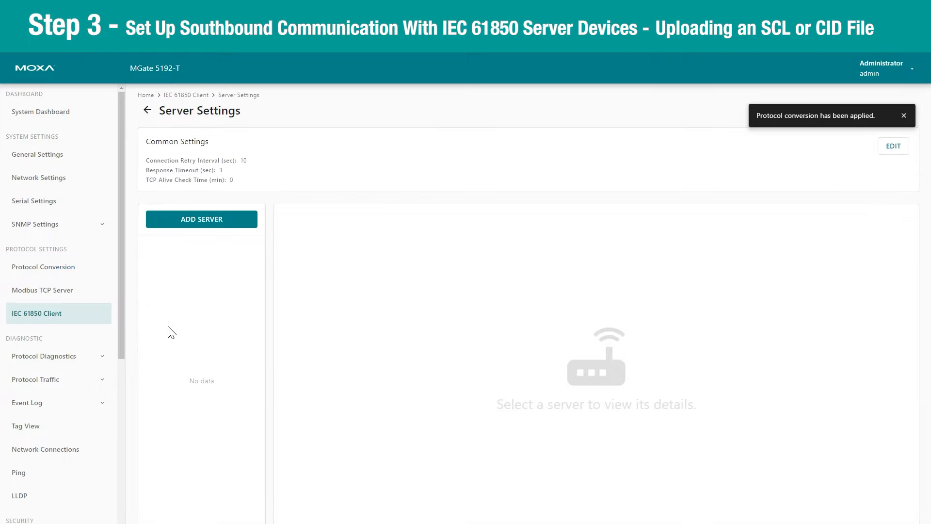
{"action": "left_click", "coordinate": [200, 221]}
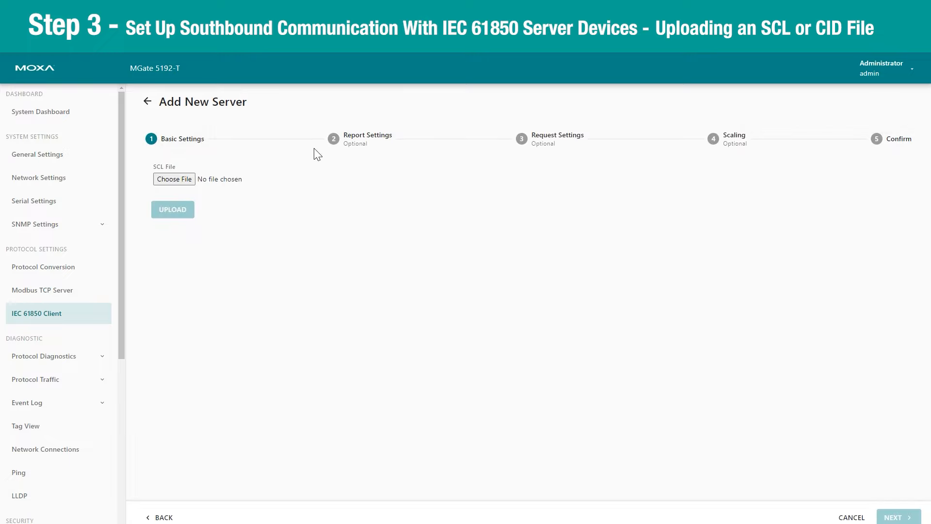
{"action": "left_click", "coordinate": [179, 178]}
{"action": "left_click", "coordinate": [198, 105]}
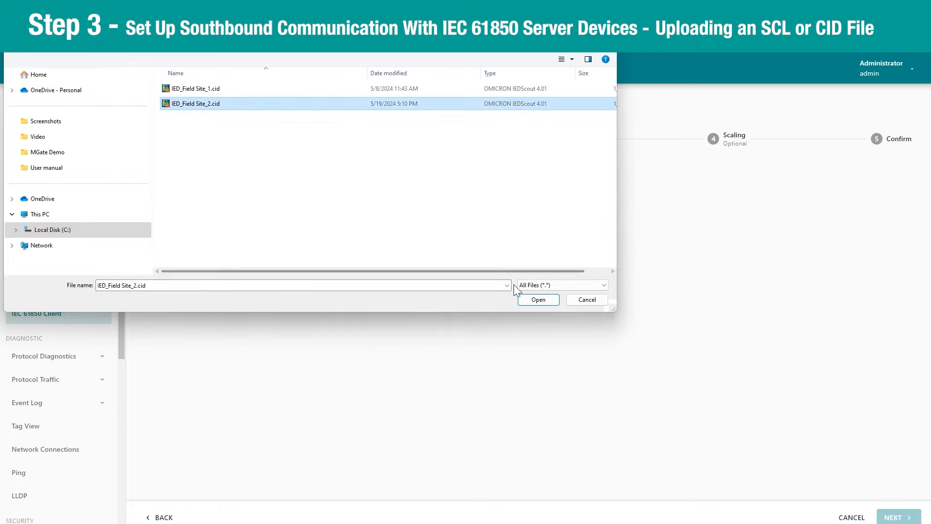
{"action": "left_click", "coordinate": [527, 299]}
{"action": "left_click", "coordinate": [167, 209]}
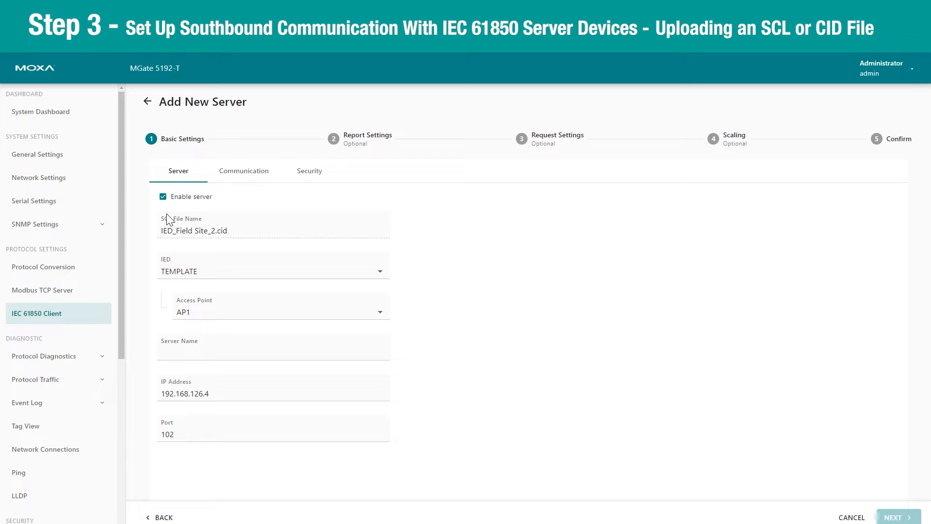
Name the server IED_2 and continue to Report Settings
{"action": "left_click", "coordinate": [224, 339]}
{"action": "type", "text": "IED_"}
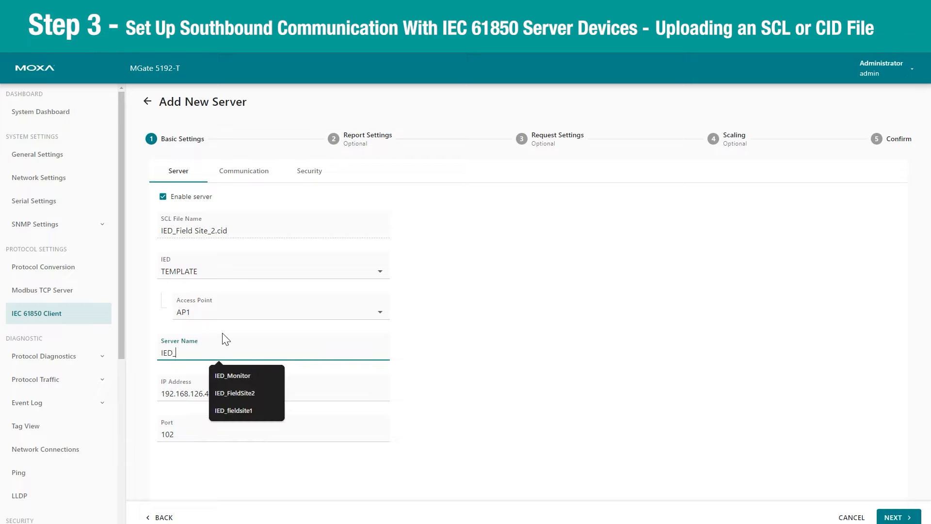
{"action": "type", "text": "2"}
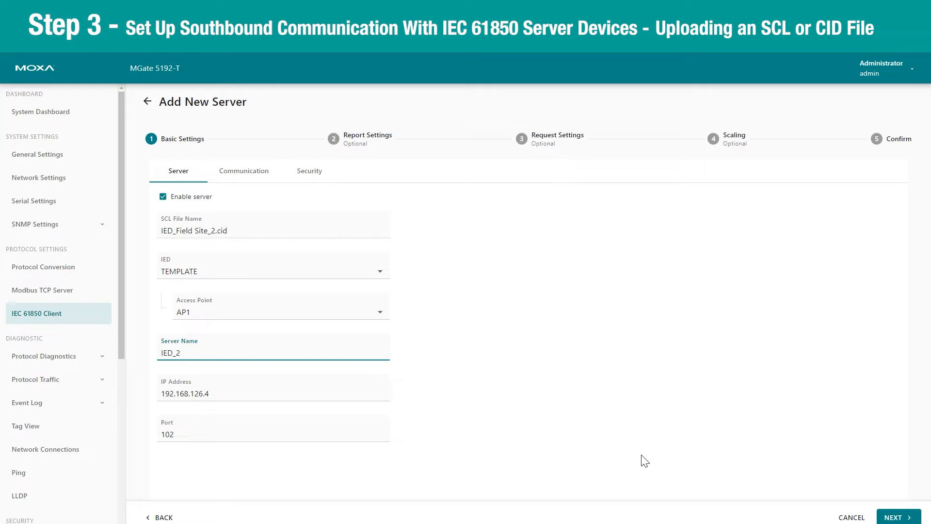
{"action": "left_click", "coordinate": [913, 520]}
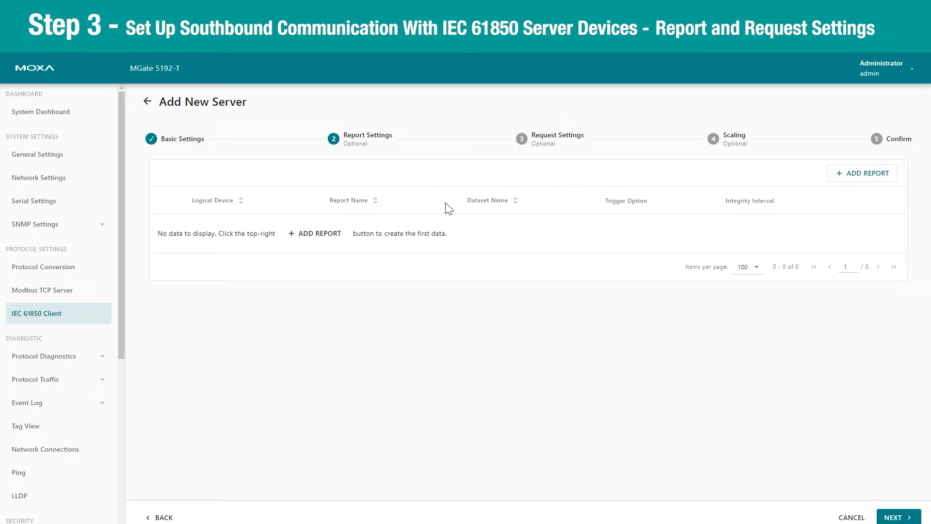
Cancel the report dialog without adding any report and continue to Request Settings
{"action": "left_click", "coordinate": [324, 241]}
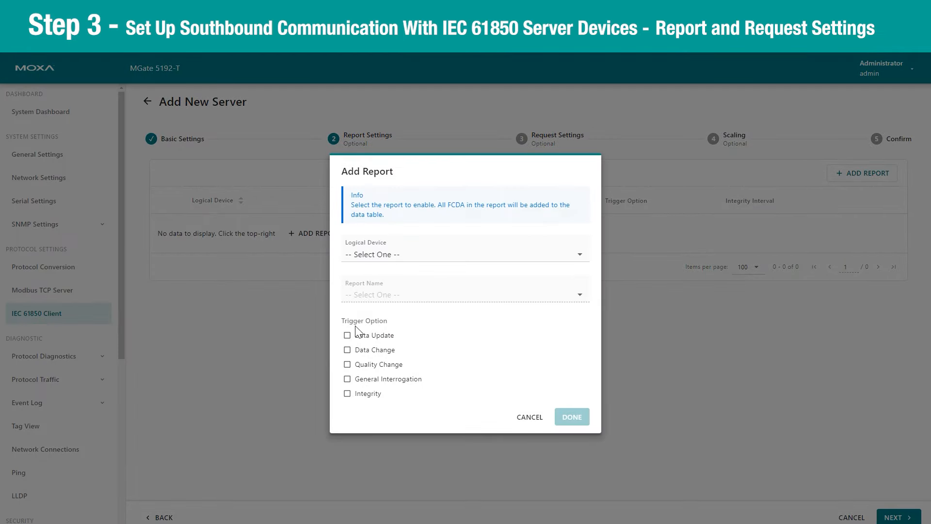
{"action": "left_click", "coordinate": [528, 419]}
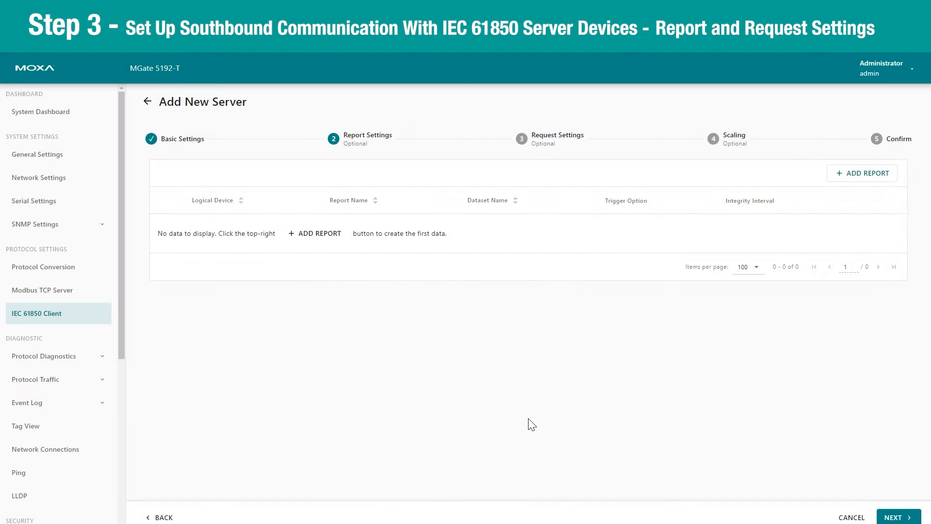
{"action": "left_click", "coordinate": [897, 518]}
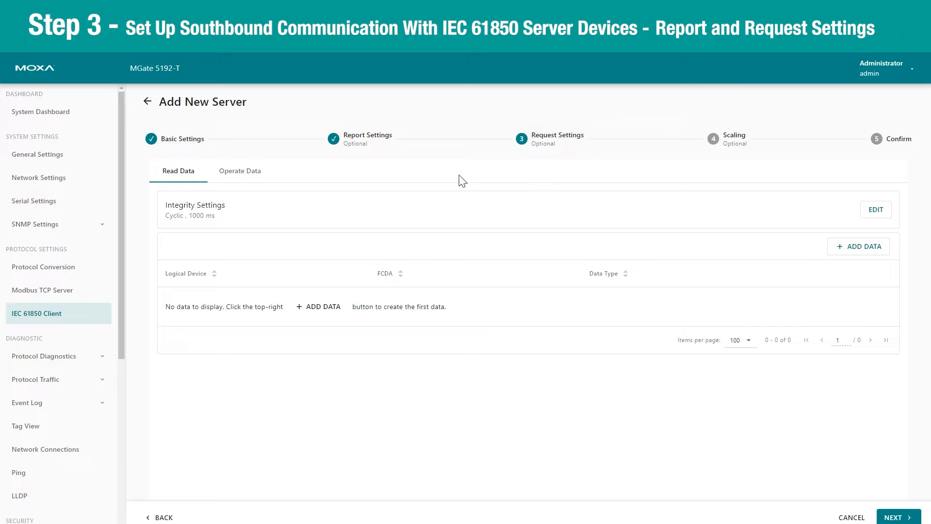
Start new read data with logical device TEMPLATELD0 and logical node FMMXU1
{"action": "left_click", "coordinate": [329, 310]}
{"action": "left_click", "coordinate": [376, 267]}
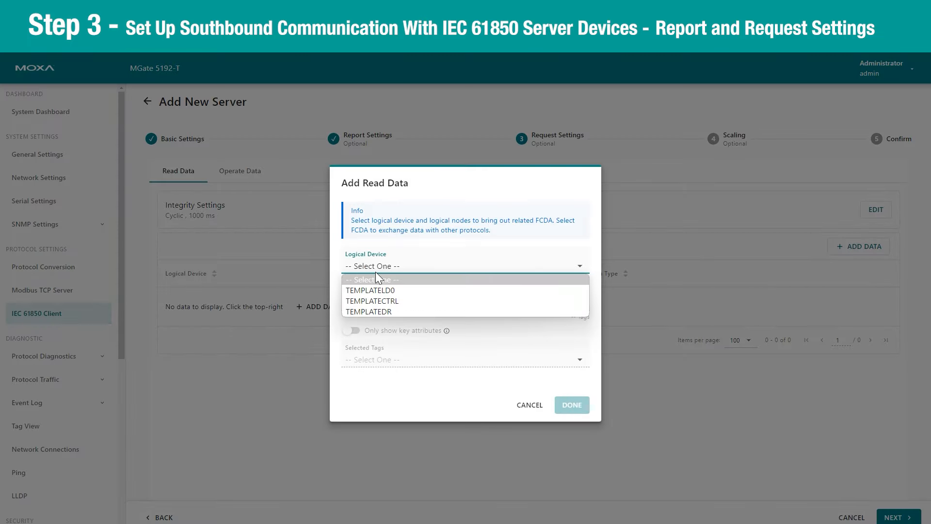
{"action": "left_click", "coordinate": [379, 290]}
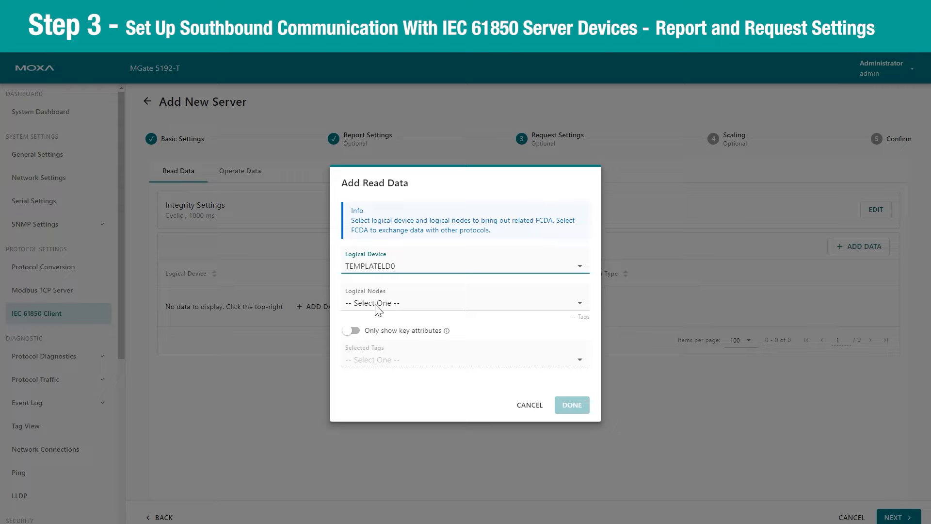
{"action": "left_click", "coordinate": [377, 306]}
{"action": "left_click", "coordinate": [378, 313]}
{"action": "type", "text": "FM"}
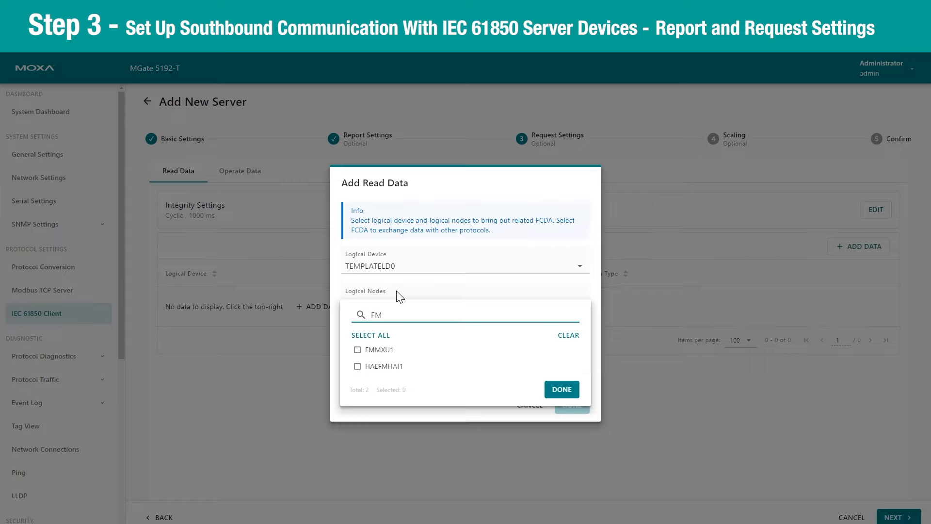
{"action": "left_click", "coordinate": [359, 349]}
{"action": "left_click", "coordinate": [563, 389]}
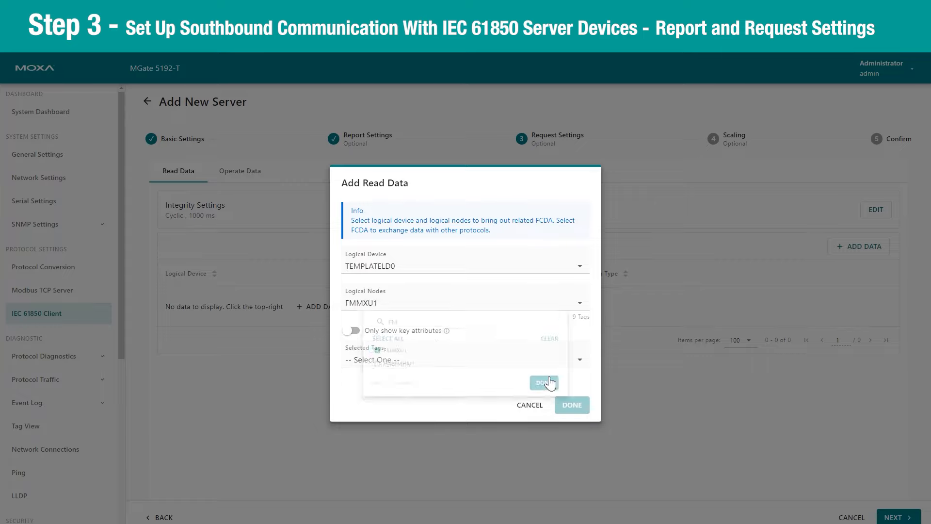
Select the FMMXU1$MX$Hz$mag$f tag and add it to the read data
{"action": "left_click", "coordinate": [417, 363]}
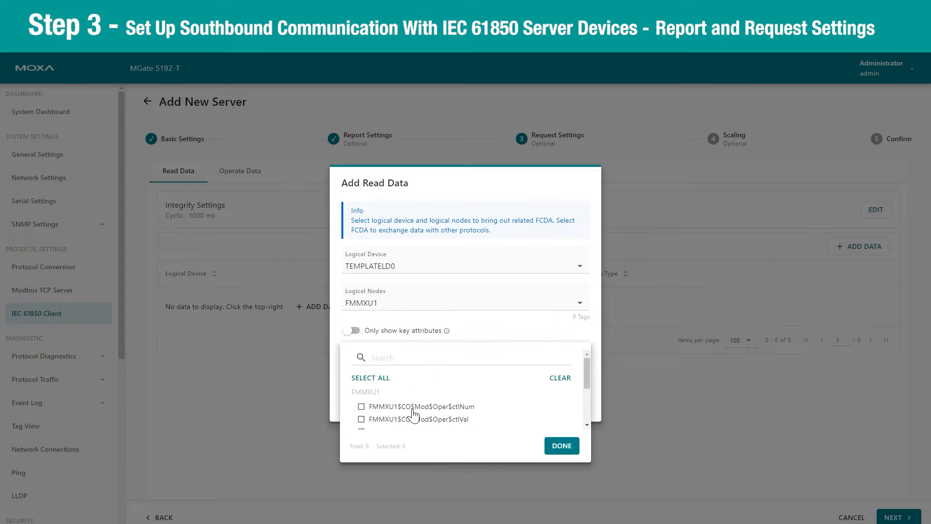
{"action": "scroll", "coordinate": [414, 415], "scroll_direction": "down", "scroll_amount": 1}
{"action": "left_click", "coordinate": [362, 421]}
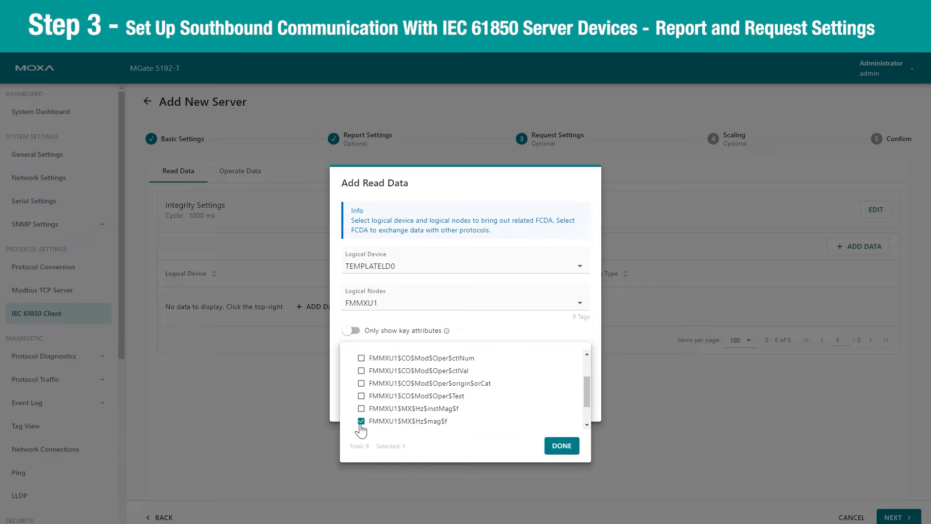
{"action": "left_click", "coordinate": [565, 451]}
{"action": "left_click", "coordinate": [572, 405]}
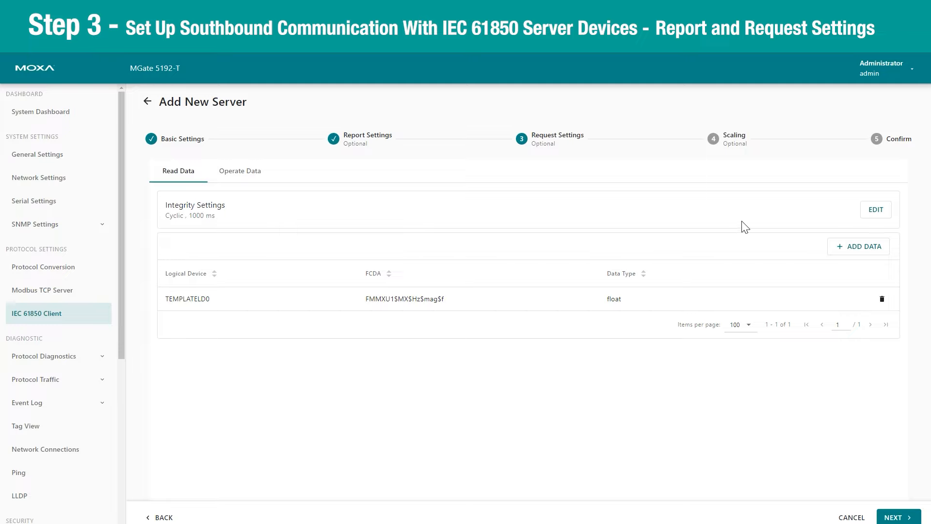
Review the cyclic 1000 ms integrity interval without changes, then view the empty Operate Data list
{"action": "left_click", "coordinate": [868, 213]}
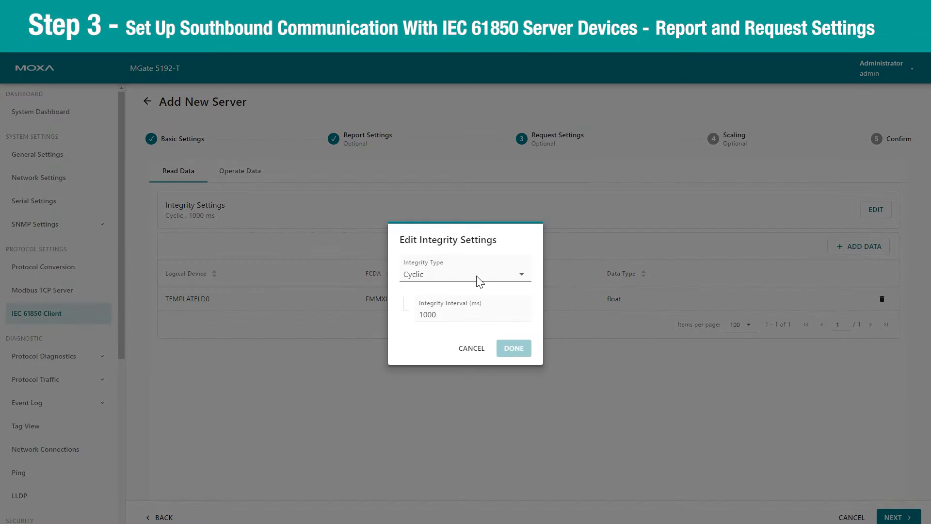
{"action": "left_click", "coordinate": [470, 314]}
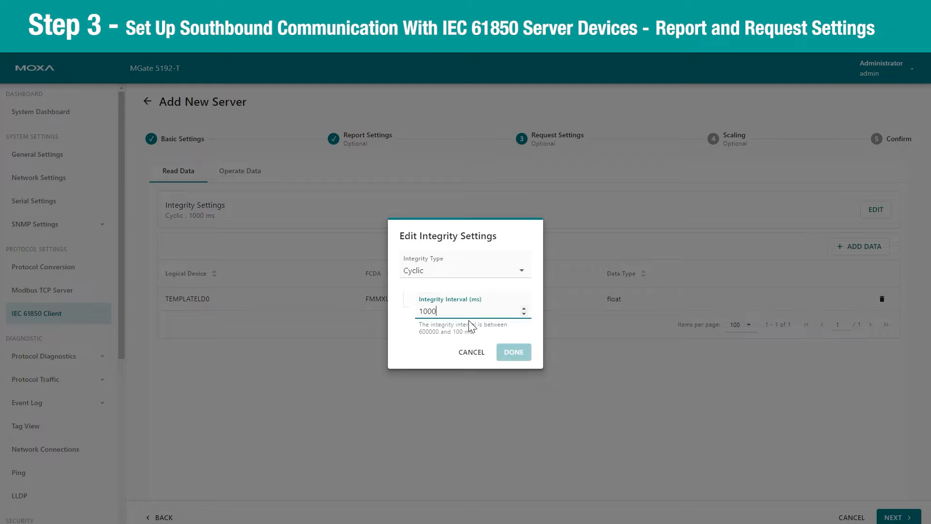
{"action": "left_click", "coordinate": [471, 352]}
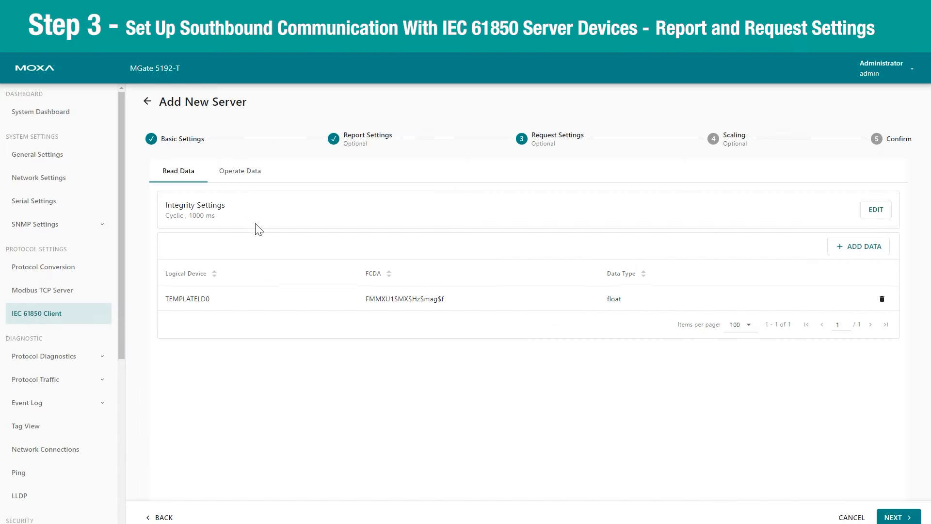
{"action": "left_click", "coordinate": [236, 175]}
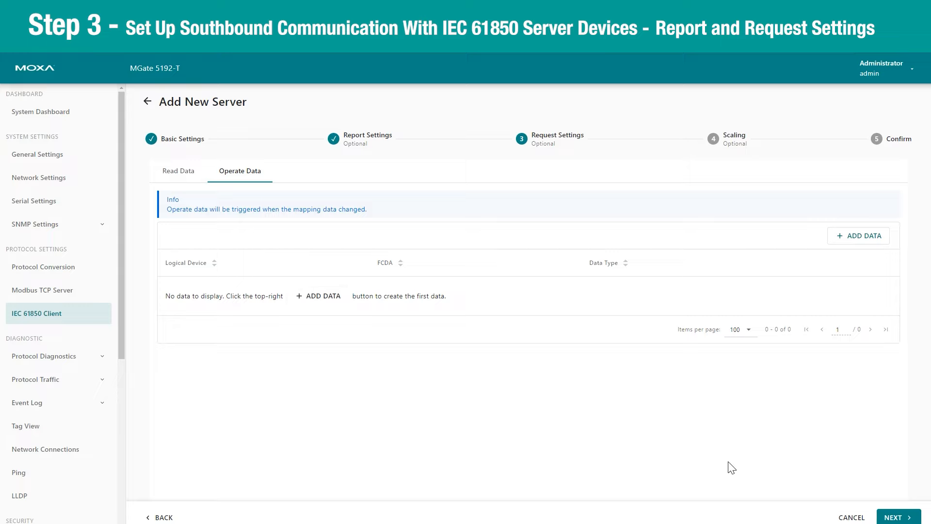
Leave scaling as Disable for the Hz tag and continue to the Confirm step
{"action": "left_click", "coordinate": [897, 518]}
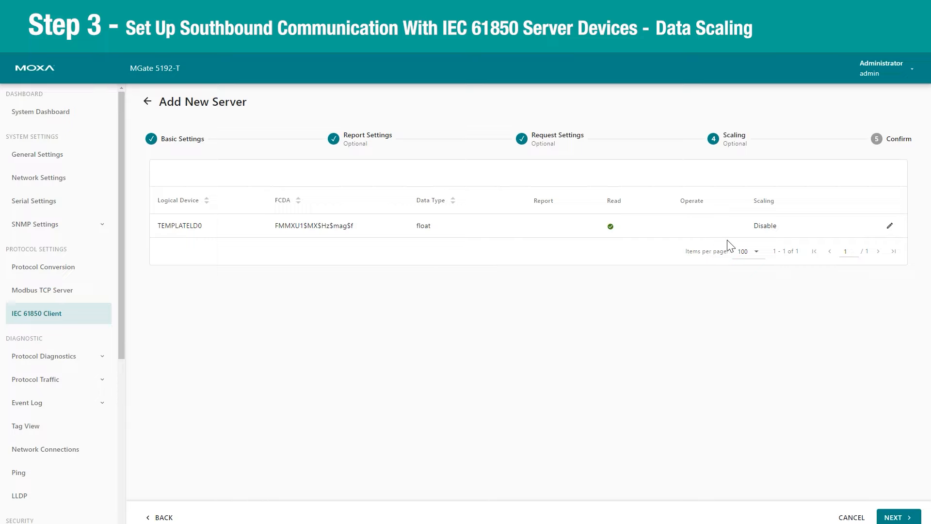
{"action": "left_click", "coordinate": [887, 228]}
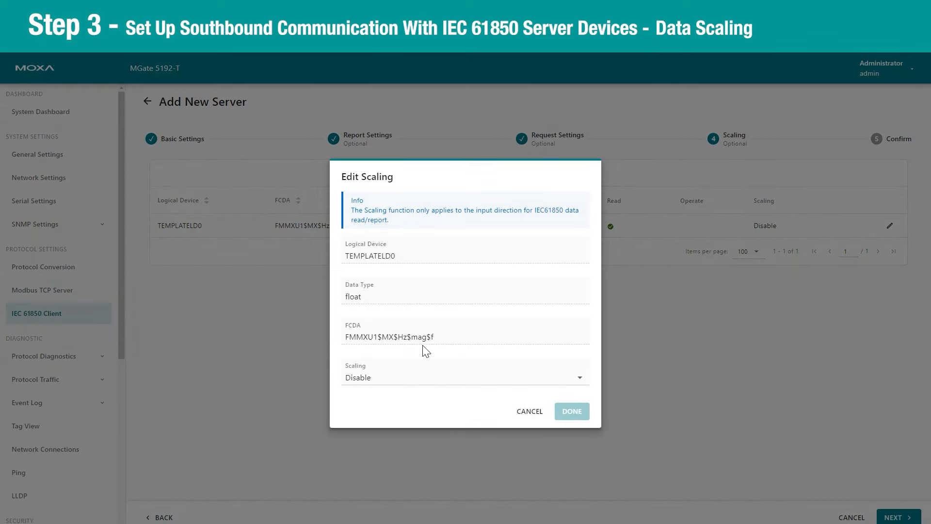
{"action": "left_click", "coordinate": [389, 378]}
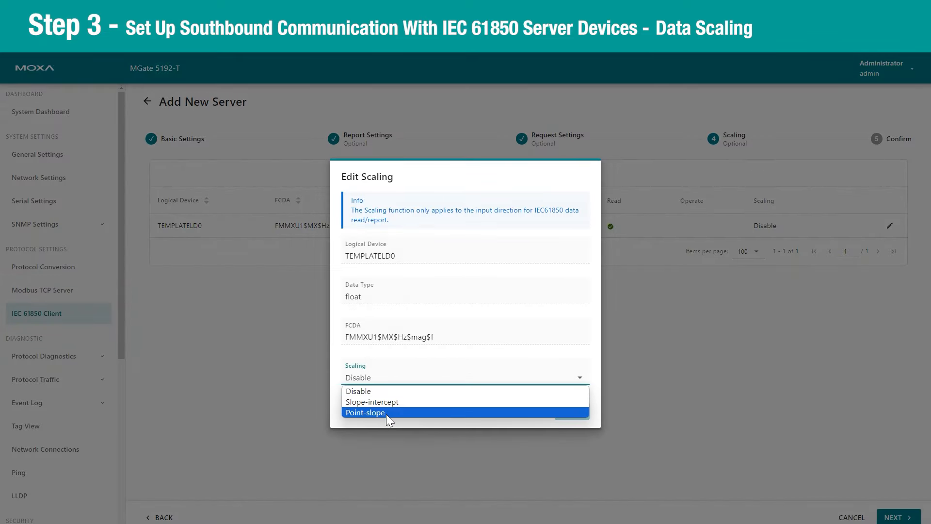
{"action": "left_click", "coordinate": [537, 422]}
{"action": "left_click", "coordinate": [531, 413]}
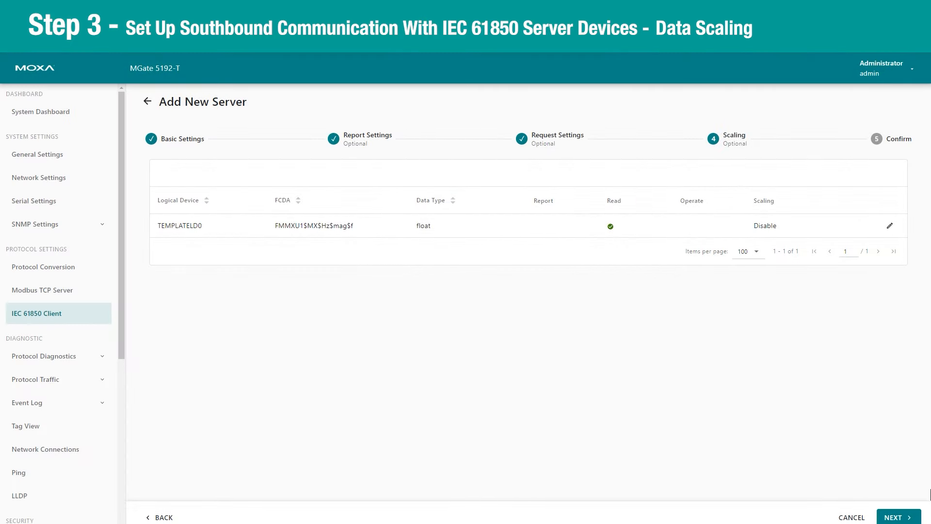
{"action": "left_click", "coordinate": [899, 518]}
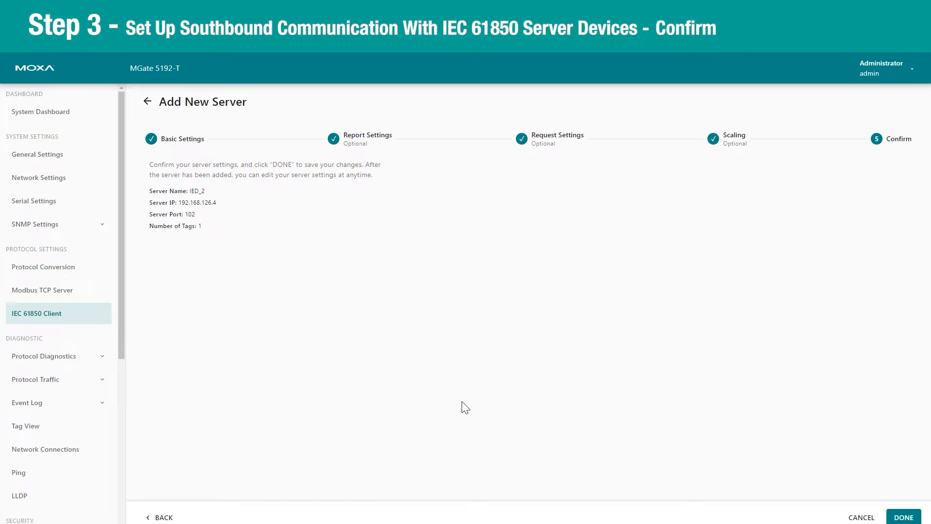
Finish creating IED_2 (192.168.126.4, port 102, 1 tag) and confirm applying the configuration
{"action": "left_click", "coordinate": [905, 517]}
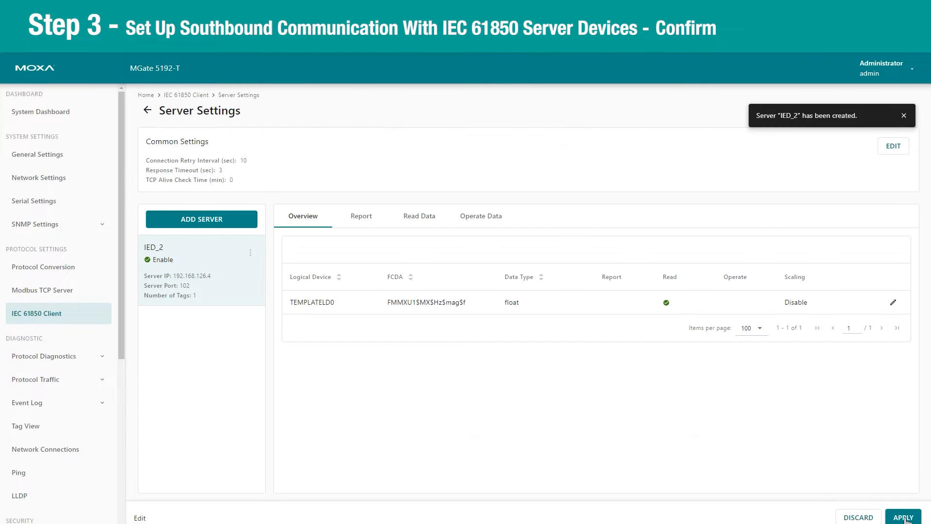
{"action": "left_click", "coordinate": [901, 518]}
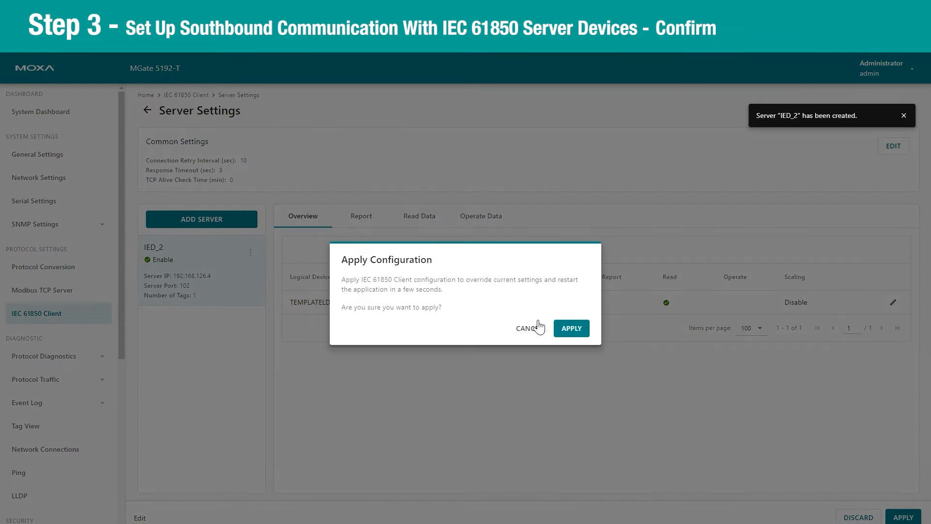
{"action": "left_click", "coordinate": [566, 327]}
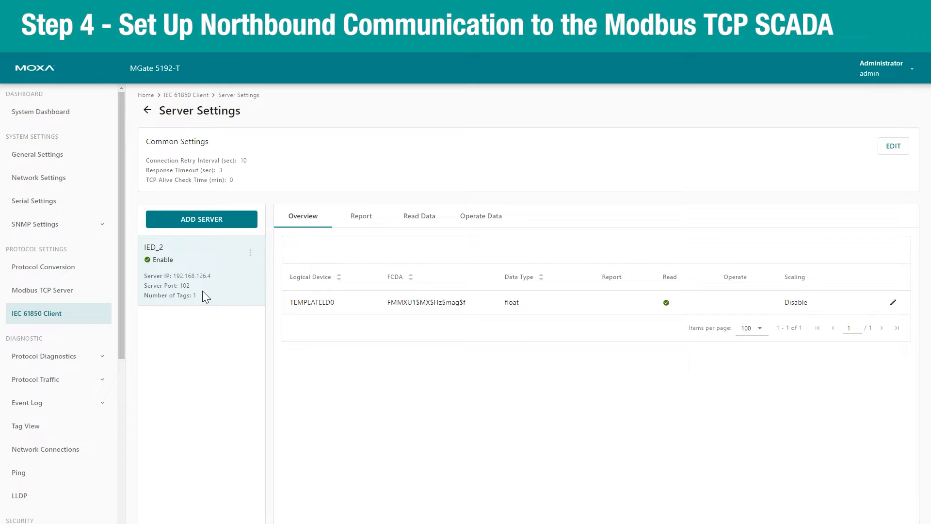
Review the Modbus TCP server's TCP settings (Server ID 1, port 502) and cancel without changes
{"action": "left_click", "coordinate": [77, 291]}
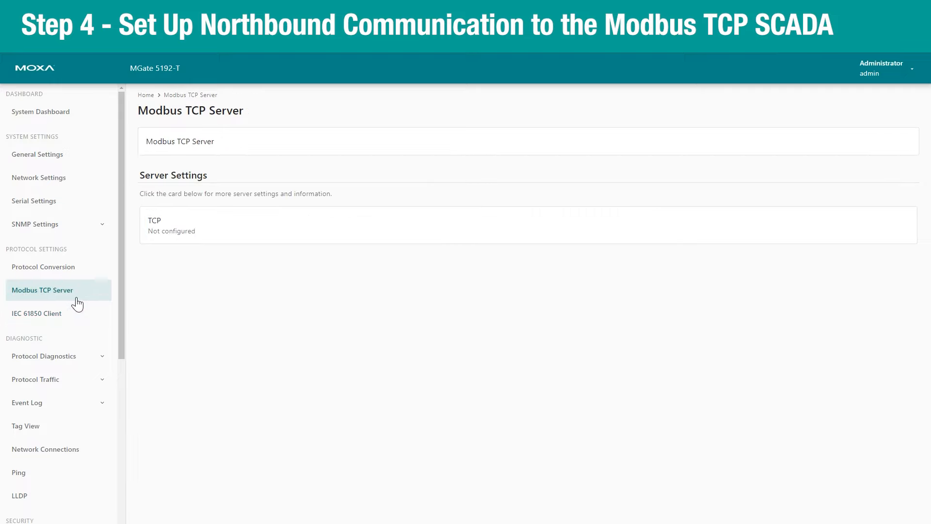
{"action": "left_click", "coordinate": [179, 238]}
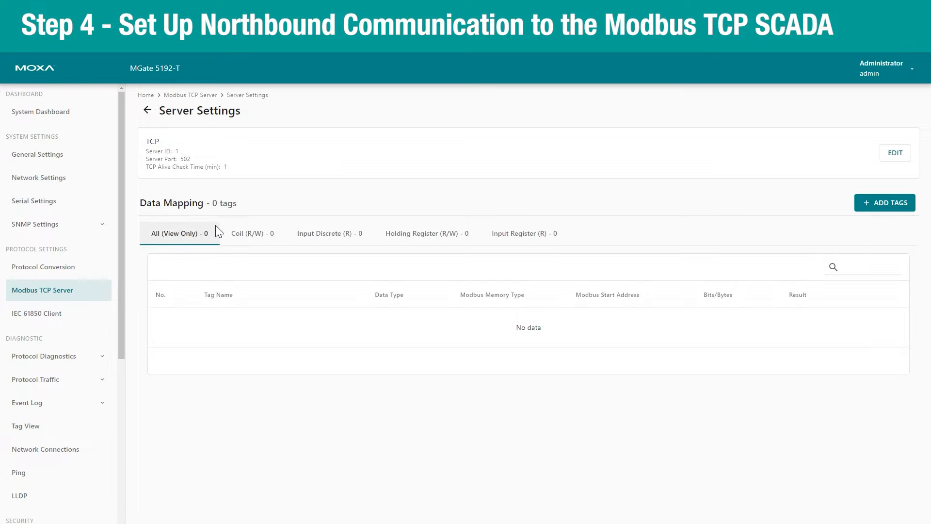
{"action": "left_click", "coordinate": [897, 154]}
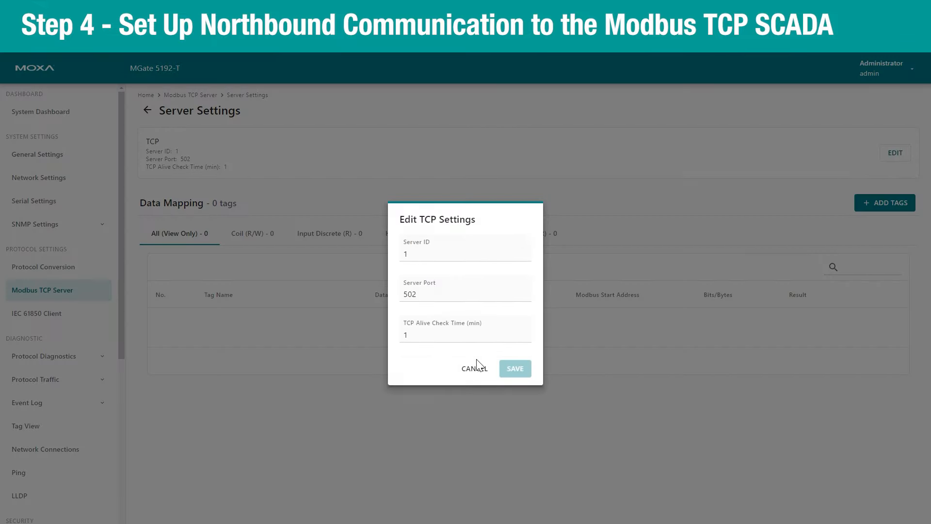
{"action": "left_click", "coordinate": [475, 370]}
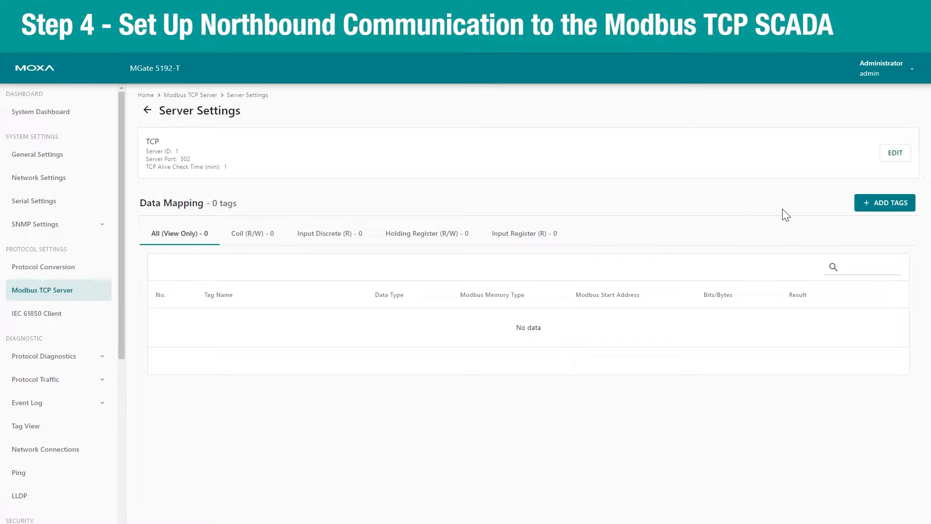
Add the iec61850_client tag $TEMPLATELD0$FMMXU1$MX$Hz$mag$f to the Modbus table as Input Registers (3x)00000–00001
{"action": "left_click", "coordinate": [900, 208]}
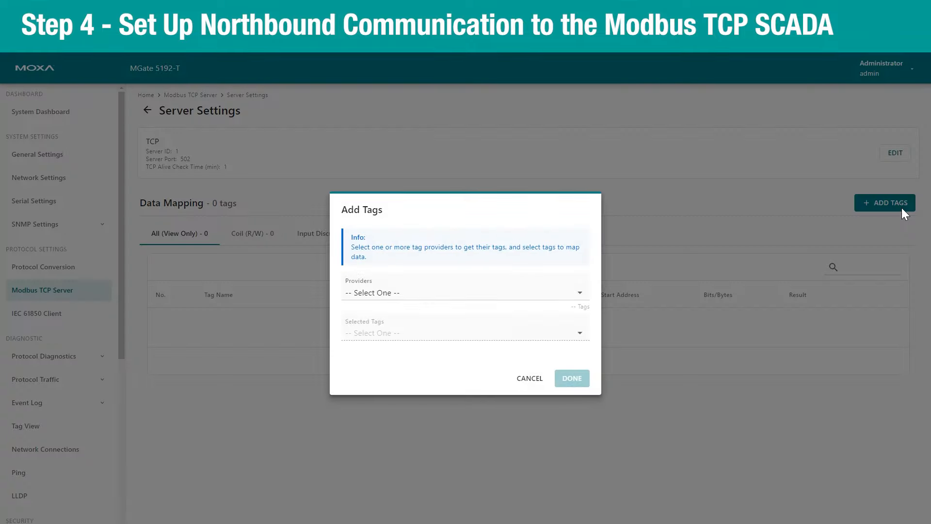
{"action": "left_click", "coordinate": [391, 295]}
{"action": "left_click", "coordinate": [357, 342]}
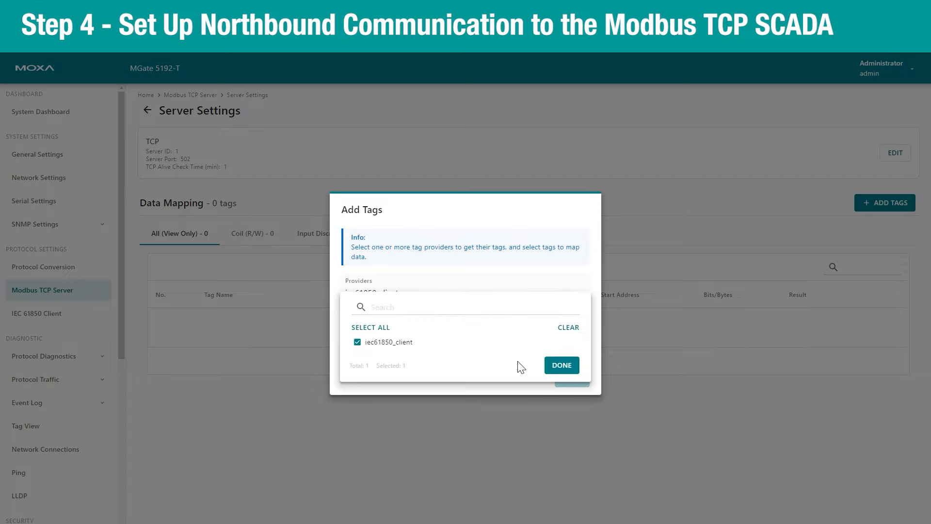
{"action": "left_click", "coordinate": [563, 365]}
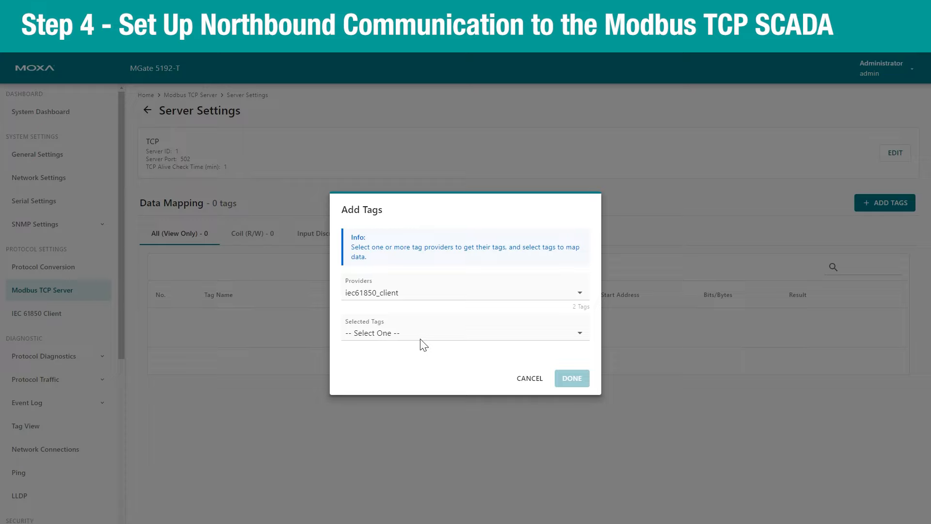
{"action": "left_click", "coordinate": [421, 339]}
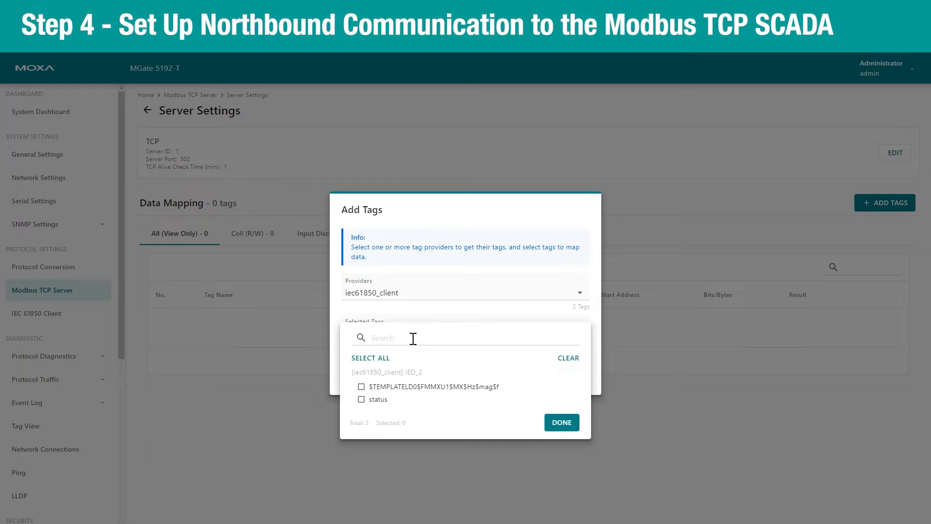
{"action": "left_click", "coordinate": [361, 388]}
{"action": "left_click", "coordinate": [561, 423]}
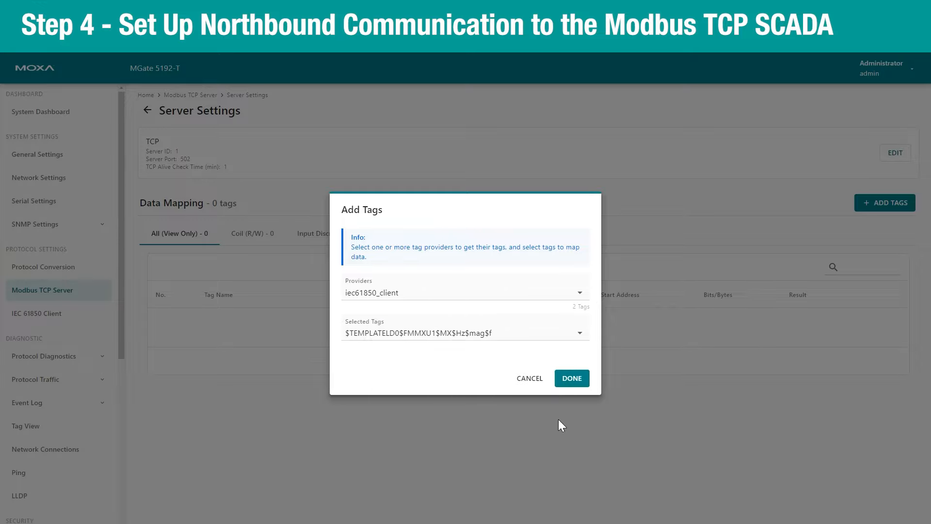
{"action": "left_click", "coordinate": [571, 381]}
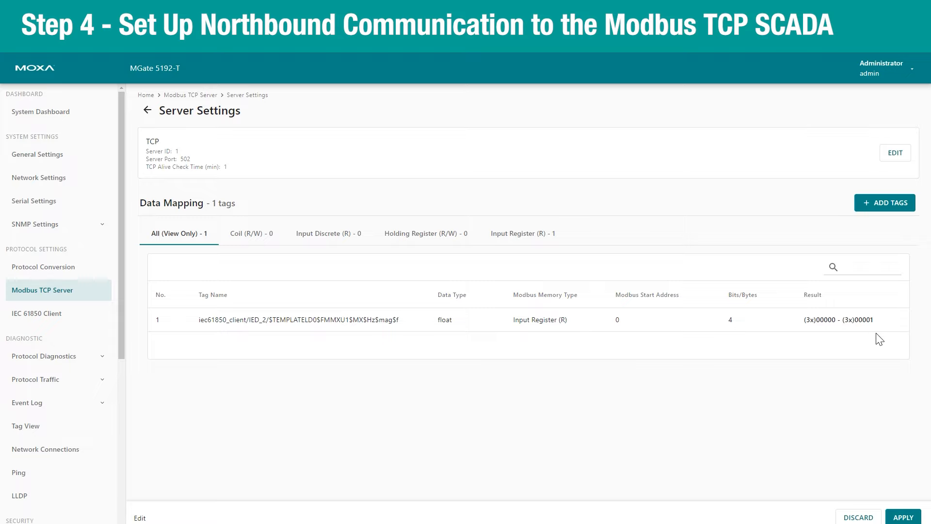
Apply the Modbus server configuration and check in Tag View that FMMXU1 Hz reads 50, valid
{"action": "left_click", "coordinate": [903, 517]}
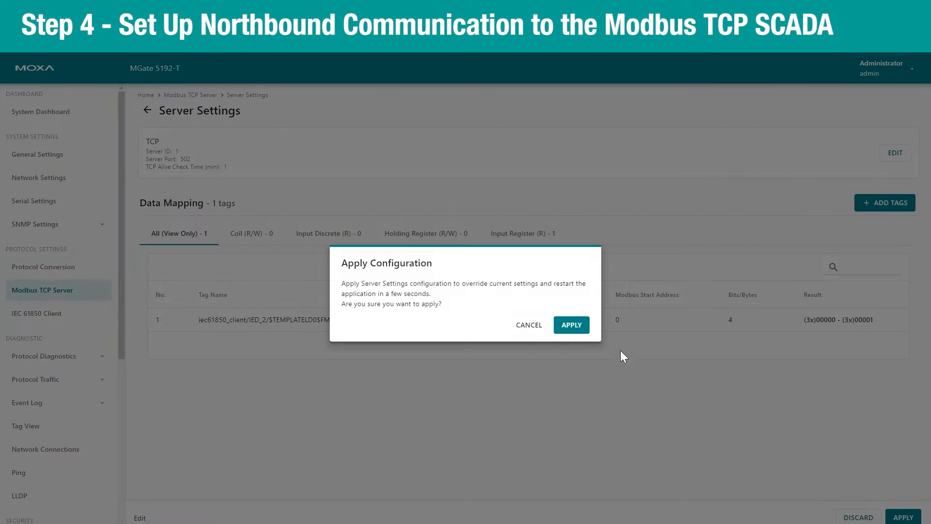
{"action": "left_click", "coordinate": [570, 325]}
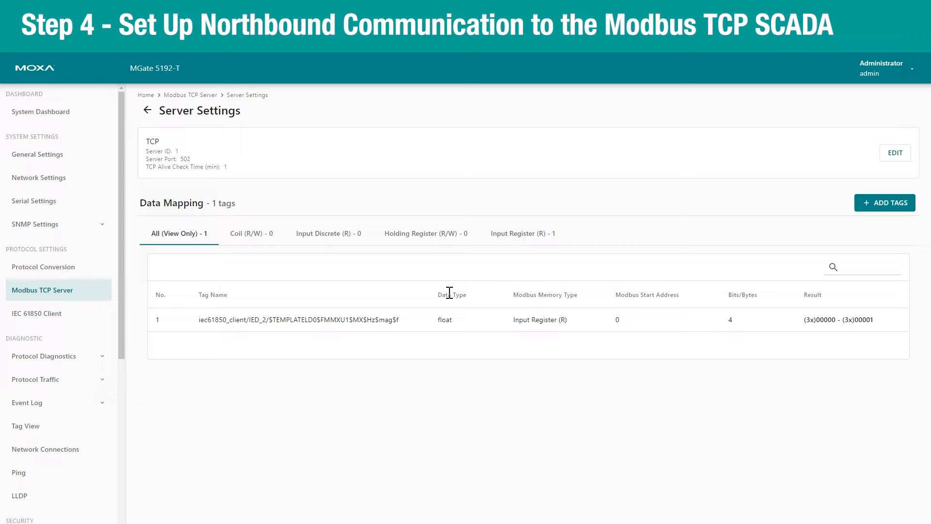
{"action": "left_click", "coordinate": [58, 432]}
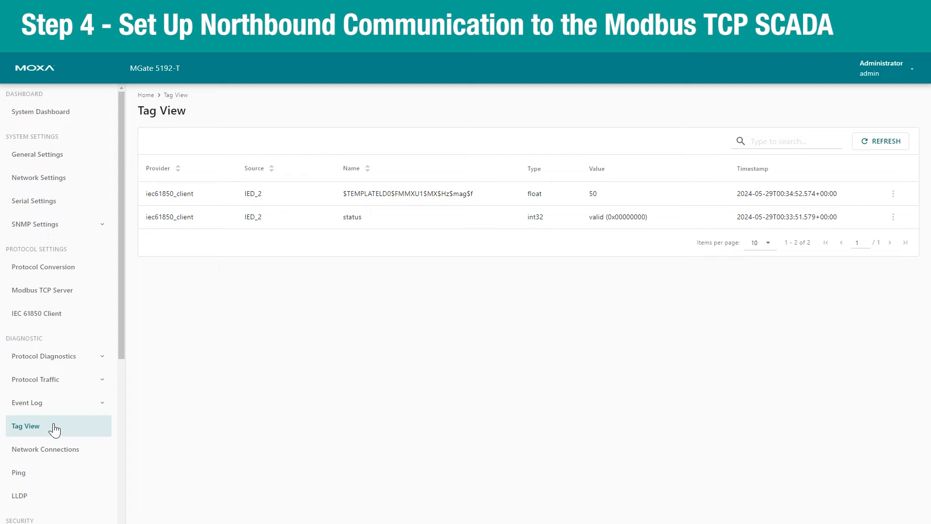